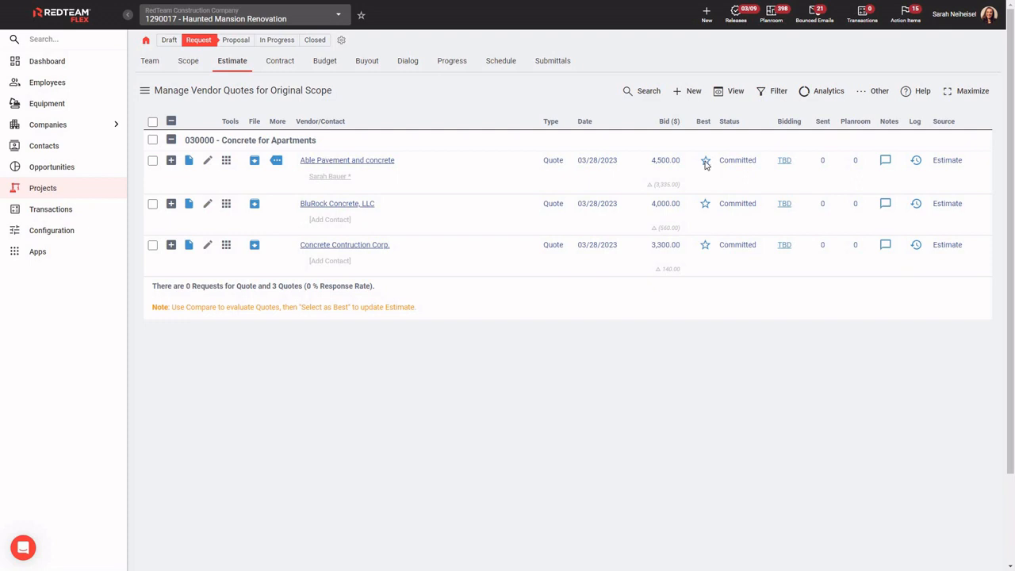
- Open the quote comparison for Concrete for Apartments and compare the three vendors' quote amounts, excluded items, comparative values, variances and notes
{"action": "left_click", "coordinate": [705, 162]}
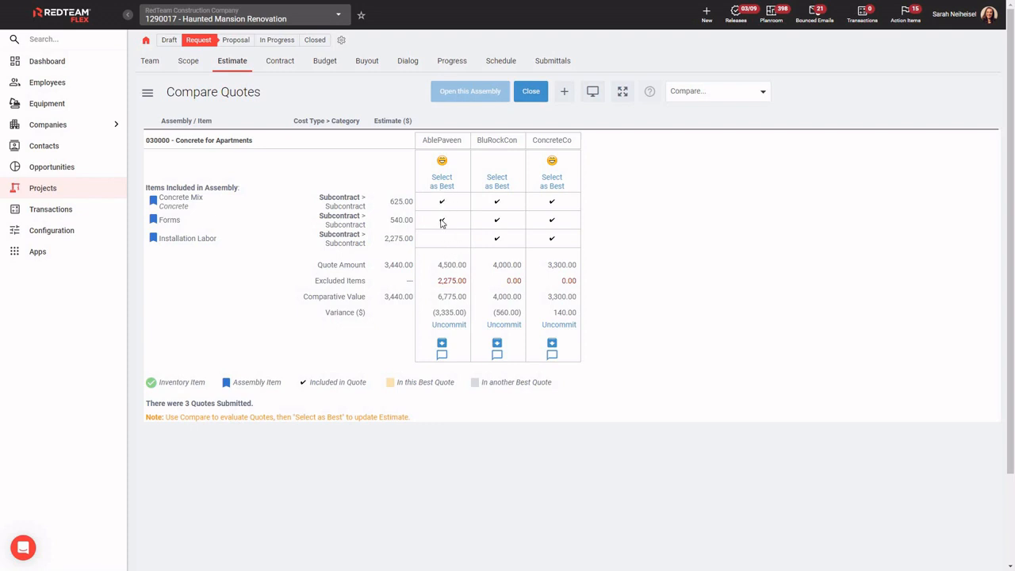
{"action": "double_click", "coordinate": [452, 264]}
{"action": "left_click_drag", "start_coordinate": [437, 282], "coordinate": [466, 285]}
{"action": "left_click_drag", "start_coordinate": [437, 265], "coordinate": [468, 283]}
{"action": "left_click_drag", "start_coordinate": [437, 297], "coordinate": [468, 297]}
{"action": "double_click", "coordinate": [512, 281]}
{"action": "double_click", "coordinate": [564, 282]}
{"action": "left_click", "coordinate": [552, 298]}
{"action": "left_click", "coordinate": [574, 314]}
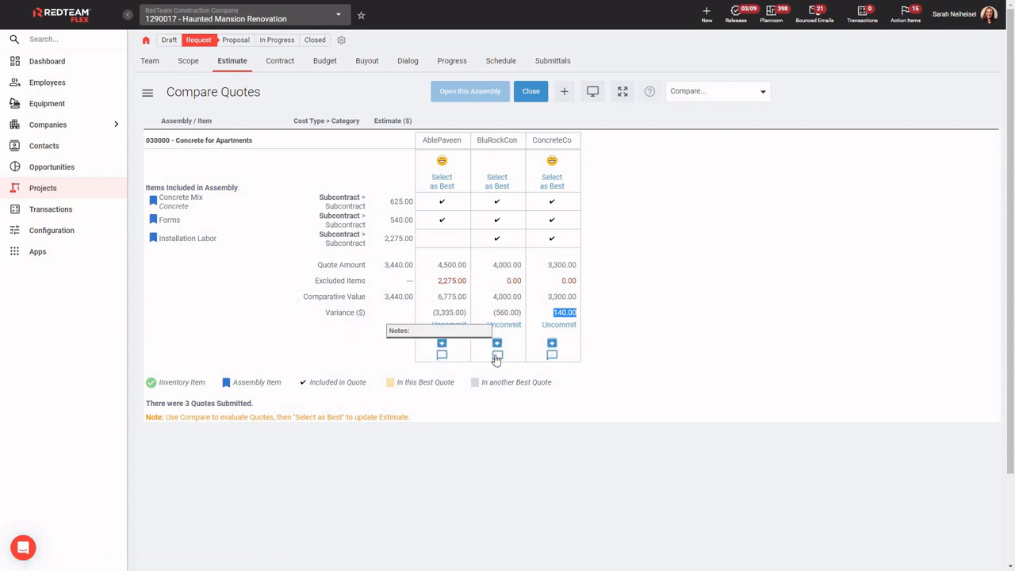
{"action": "mouse_move", "coordinate": [551, 363]}
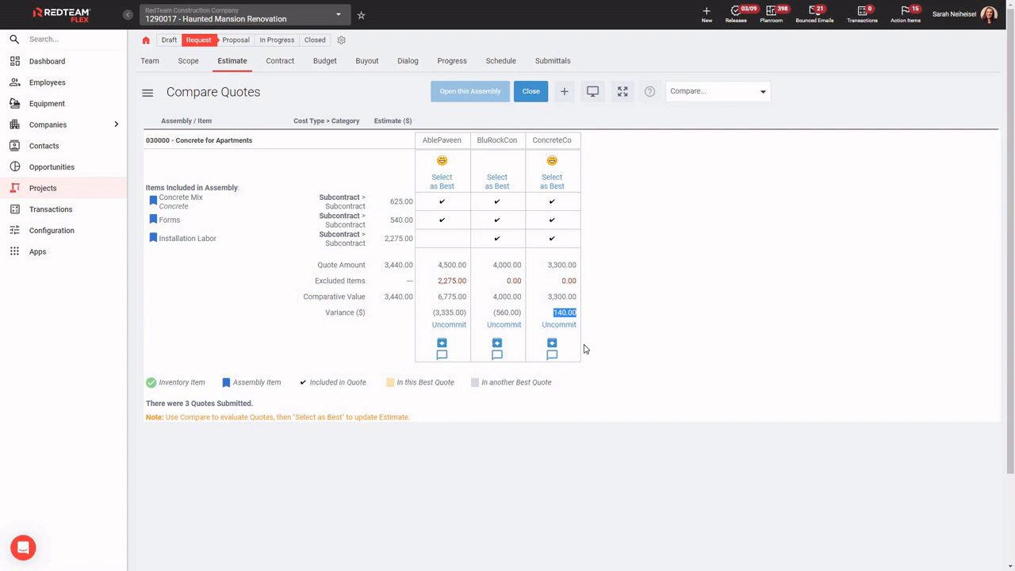
- Select the ConcreteCo quote as best, accept replacing the assembly items' estimate with the quote amount, and close the comparison
{"action": "left_click", "coordinate": [556, 189]}
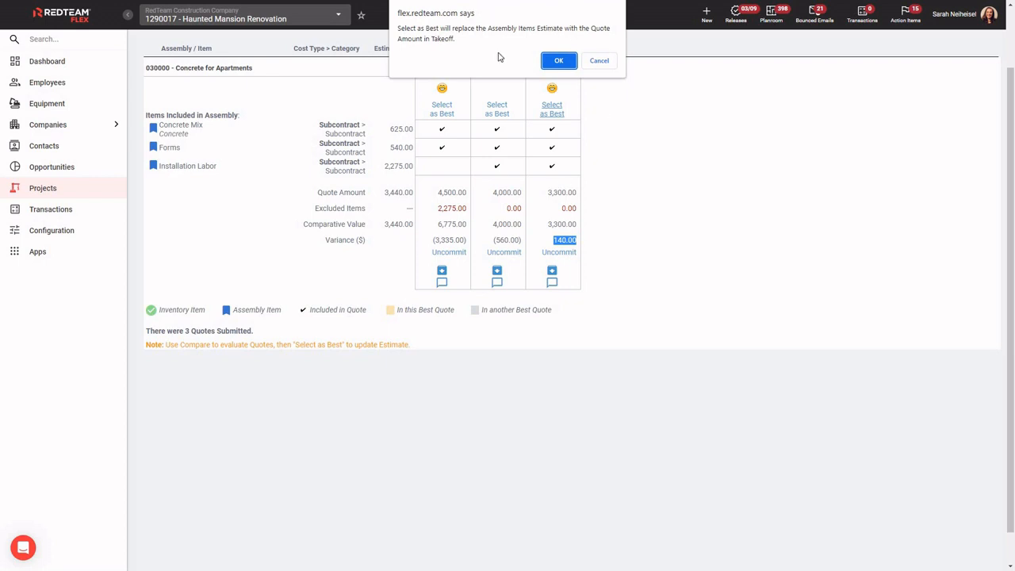
{"action": "left_click", "coordinate": [558, 60]}
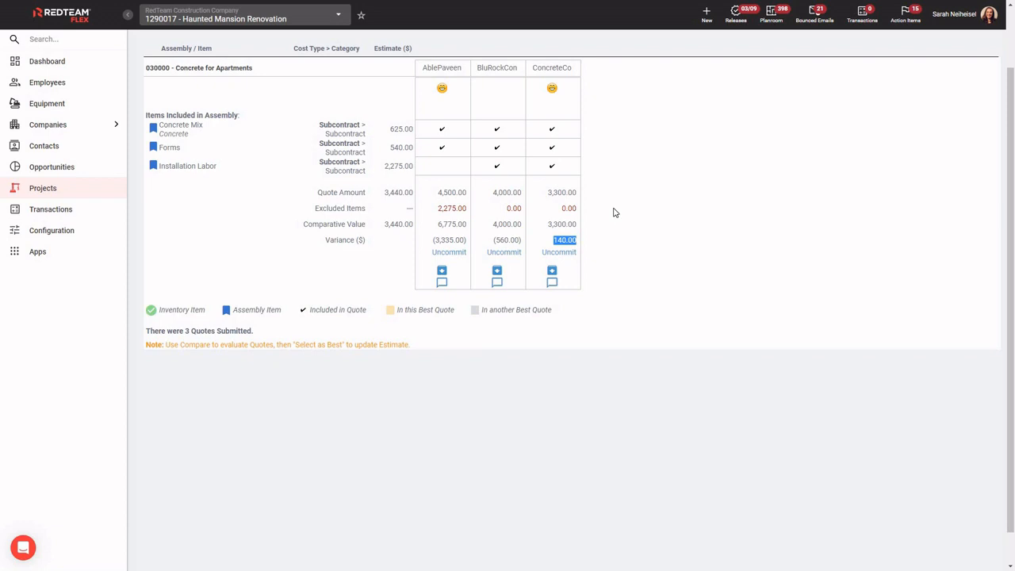
{"action": "scroll", "coordinate": [629, 242], "scroll_direction": "up", "scroll_amount": 2}
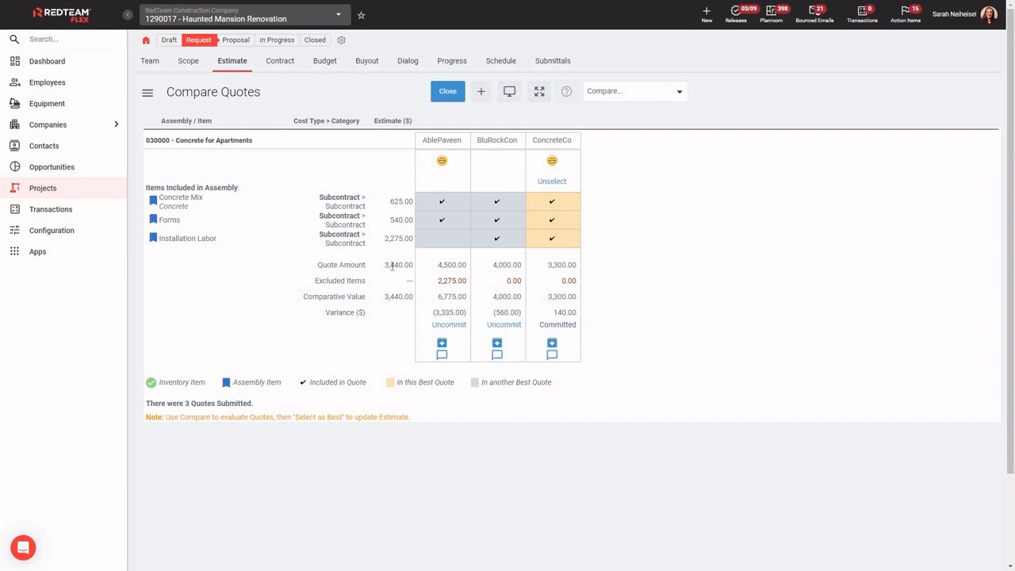
{"action": "left_click_drag", "start_coordinate": [385, 265], "coordinate": [410, 265]}
{"action": "left_click", "coordinate": [446, 103]}
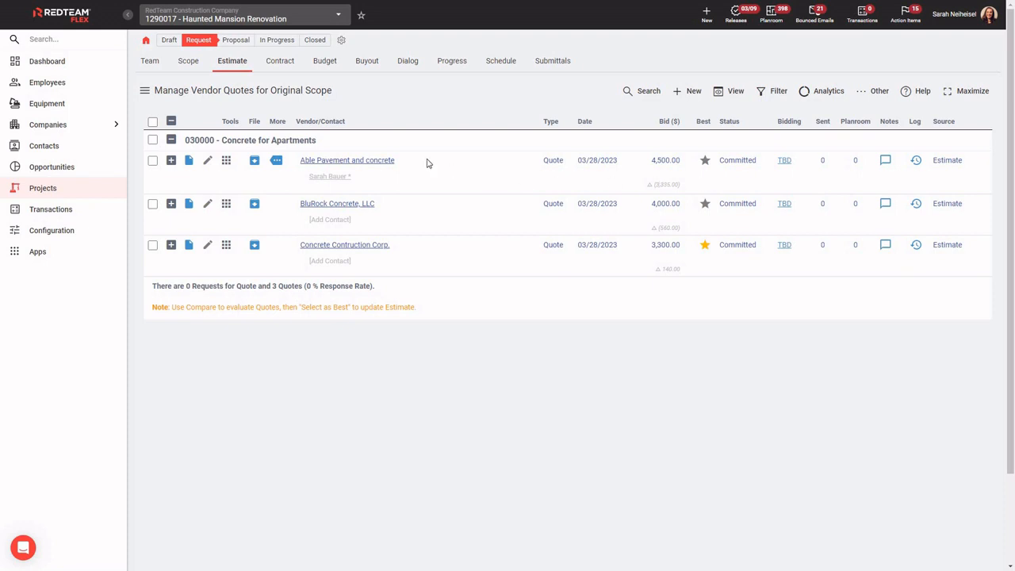
- Open the Original Scope cost estimate and examine the line items and quote columns of the concrete and masonry assemblies with the side navigation collapsed
{"action": "left_click", "coordinate": [230, 63]}
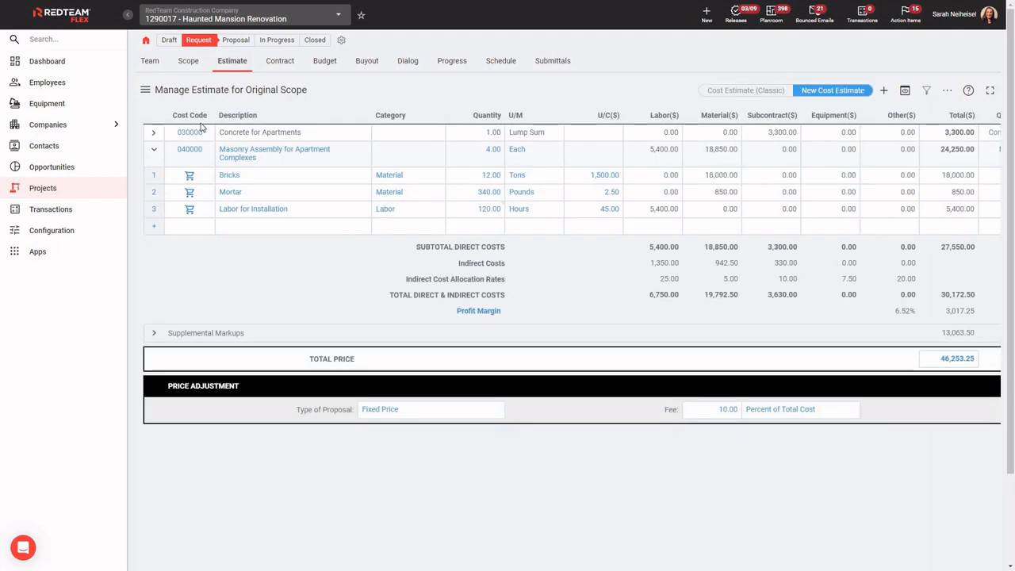
{"action": "left_click", "coordinate": [155, 150]}
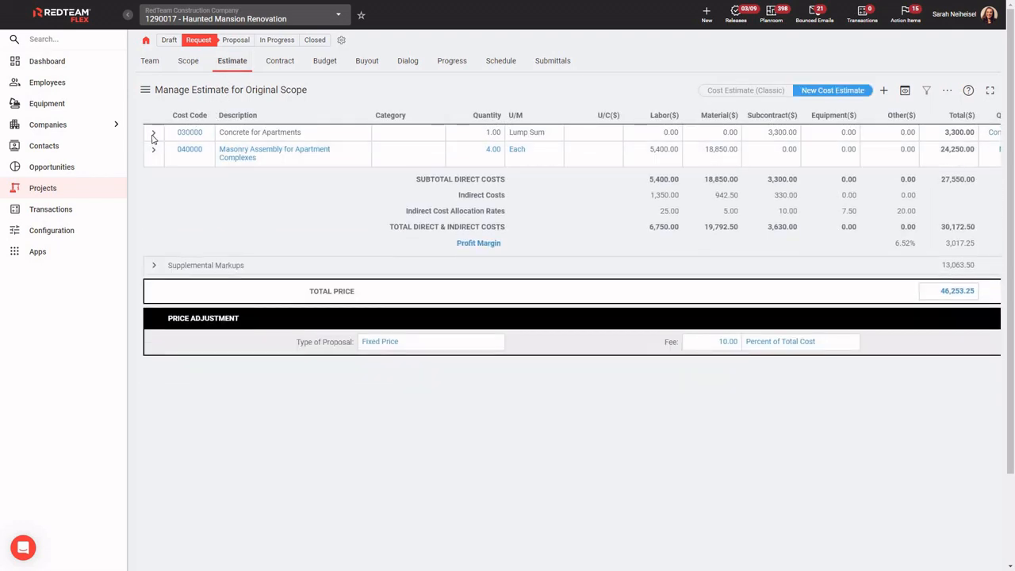
{"action": "left_click", "coordinate": [154, 133]}
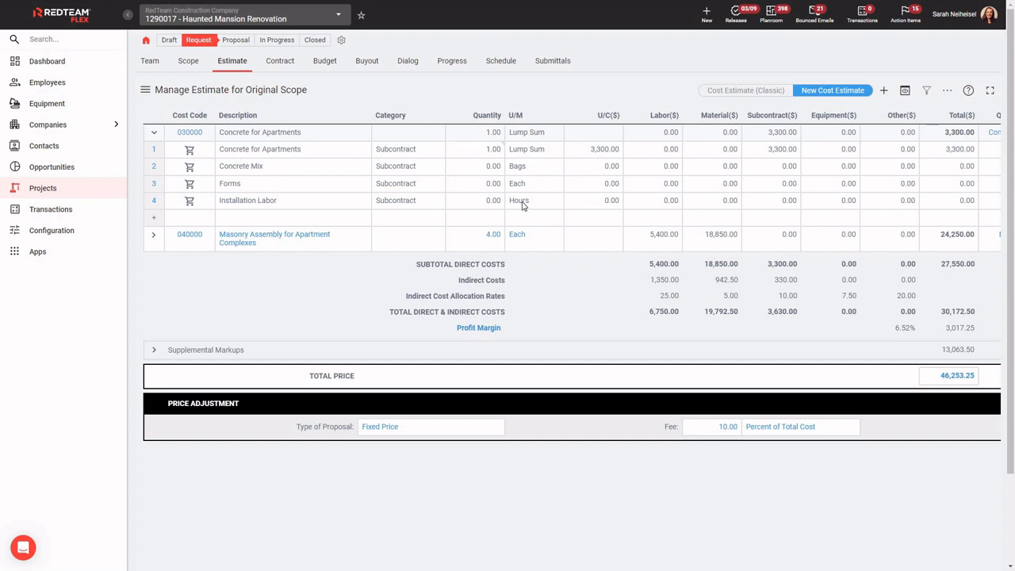
{"action": "left_click", "coordinate": [153, 237]}
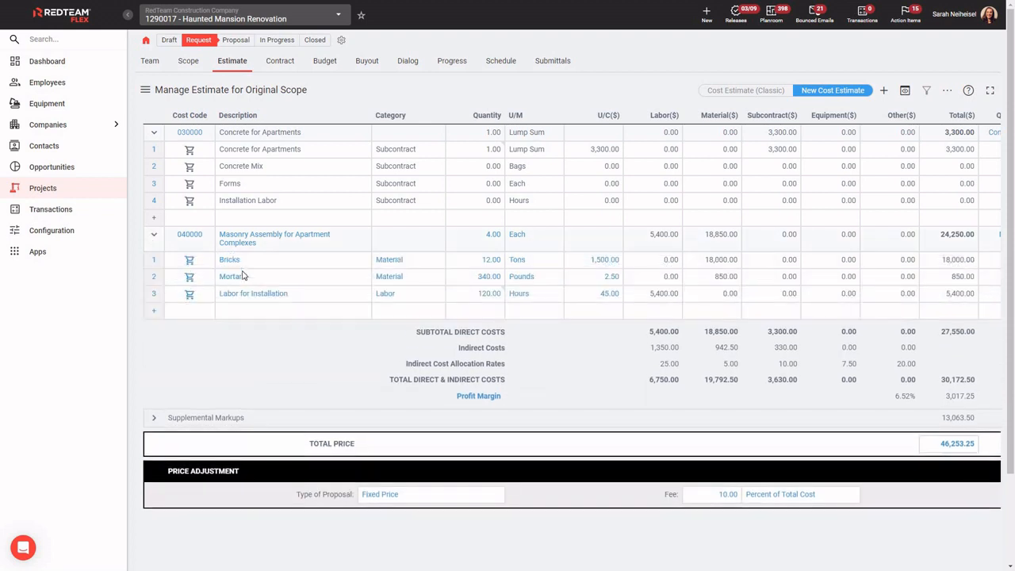
{"action": "left_click", "coordinate": [493, 261]}
{"action": "key", "text": "Tab"}
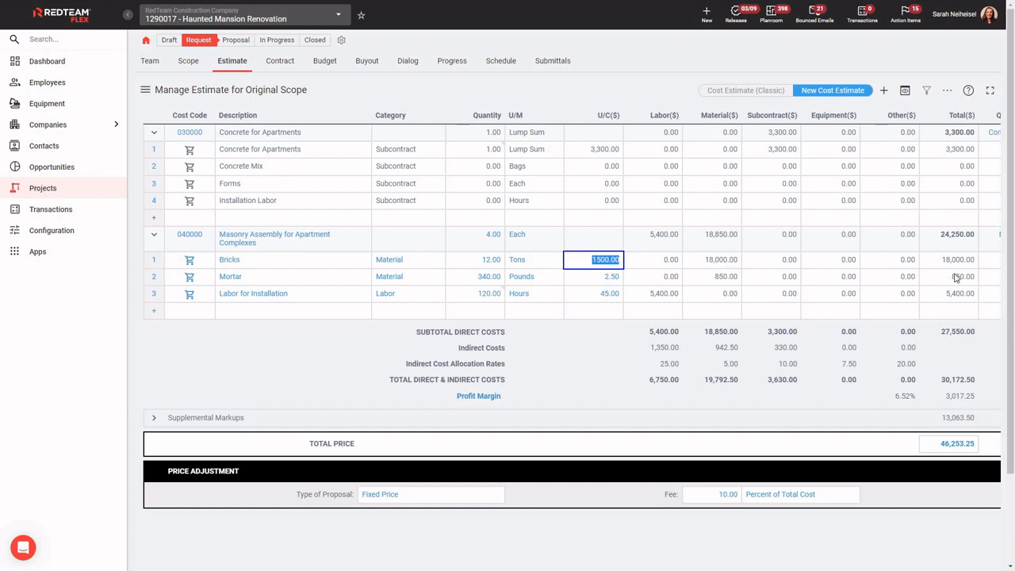
{"action": "left_click", "coordinate": [155, 237]}
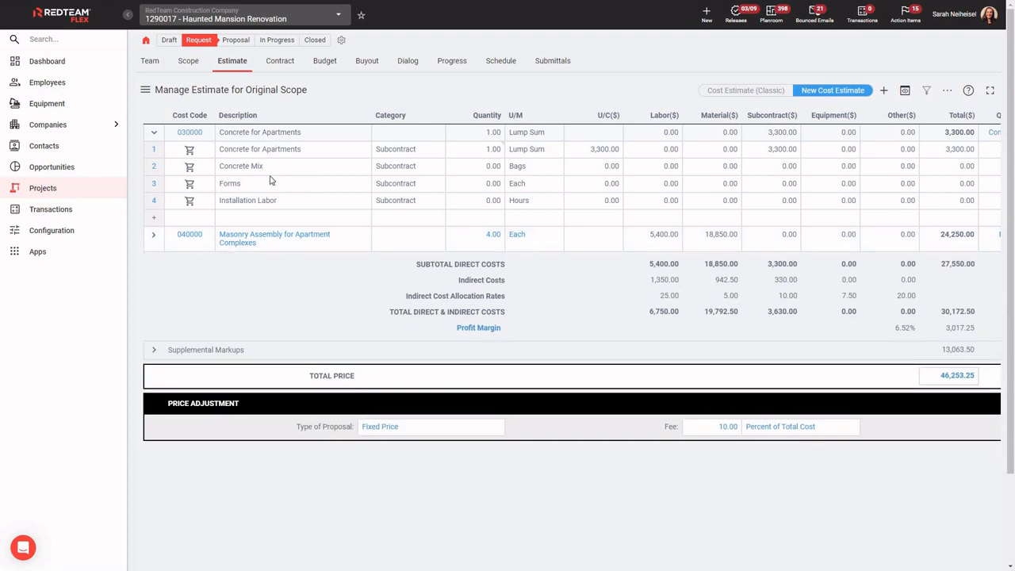
{"action": "left_click", "coordinate": [128, 15]}
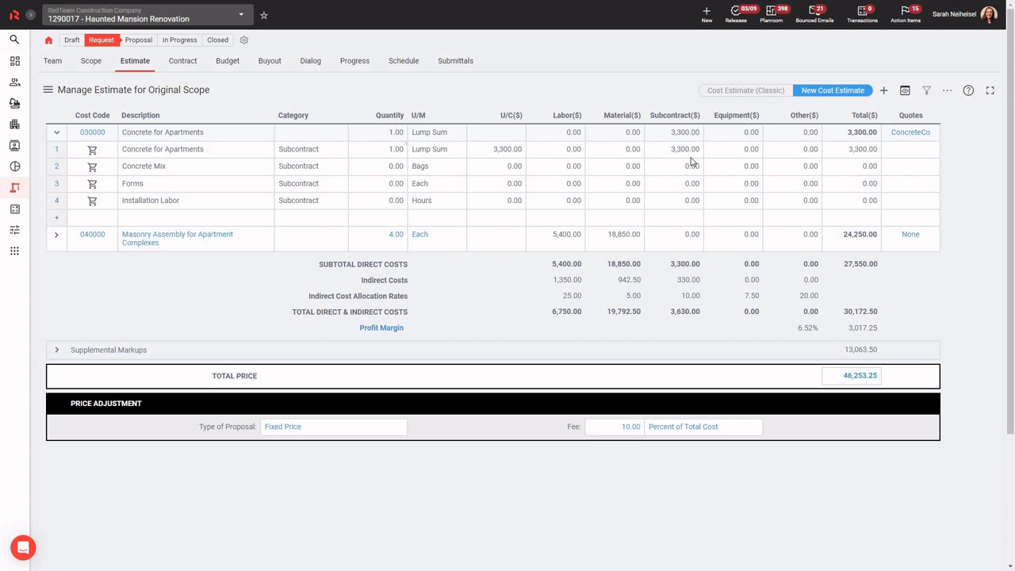
- Open the Original contract for editing, review its proposal details and attachment options such as Selected Vendors, and leave without saving
{"action": "left_click", "coordinate": [184, 62]}
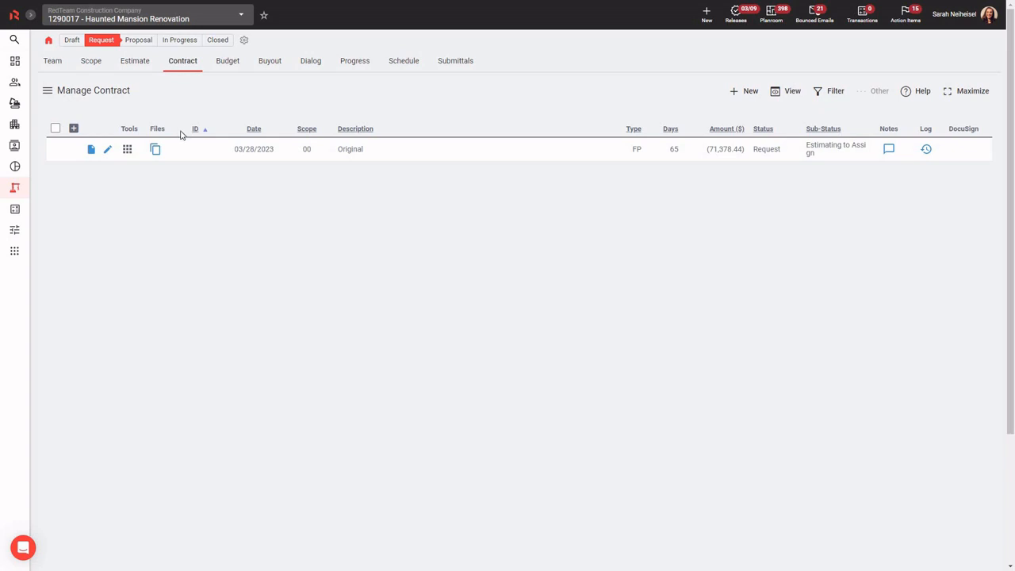
{"action": "left_click", "coordinate": [109, 153]}
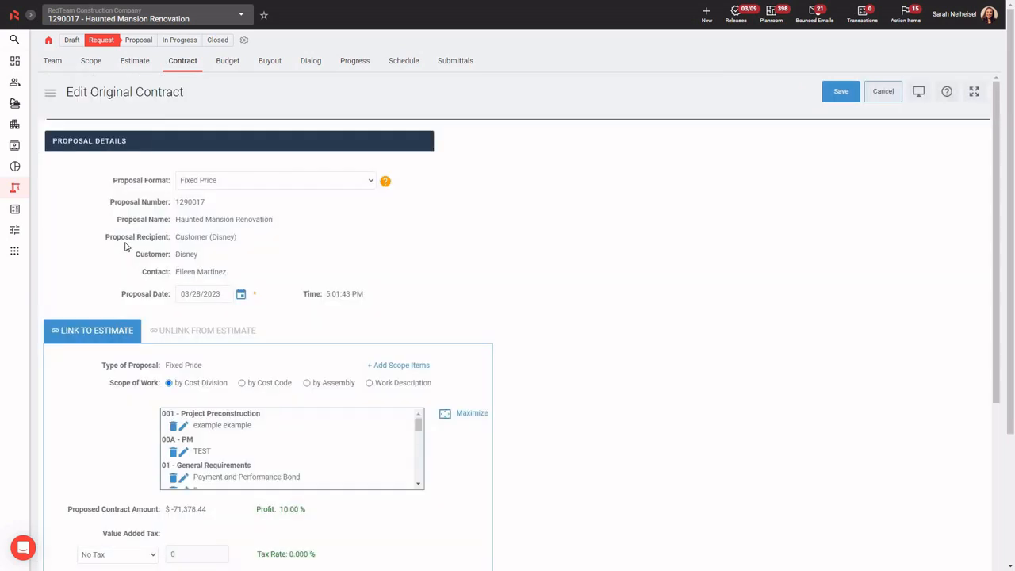
{"action": "scroll", "coordinate": [125, 244], "scroll_direction": "down", "scroll_amount": 5}
{"action": "scroll", "coordinate": [125, 243], "scroll_direction": "down", "scroll_amount": 3}
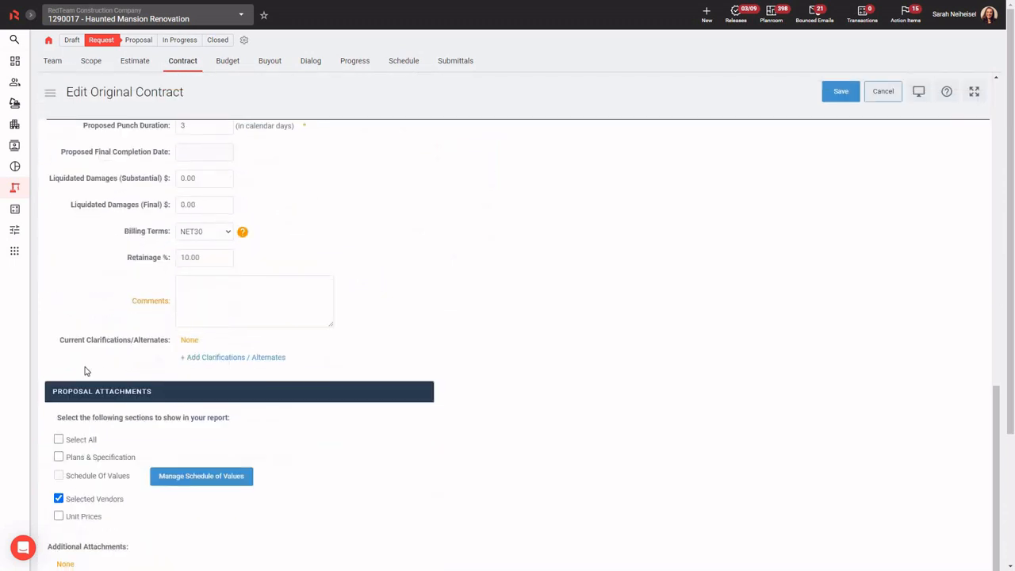
{"action": "scroll", "coordinate": [84, 370], "scroll_direction": "down", "scroll_amount": 3}
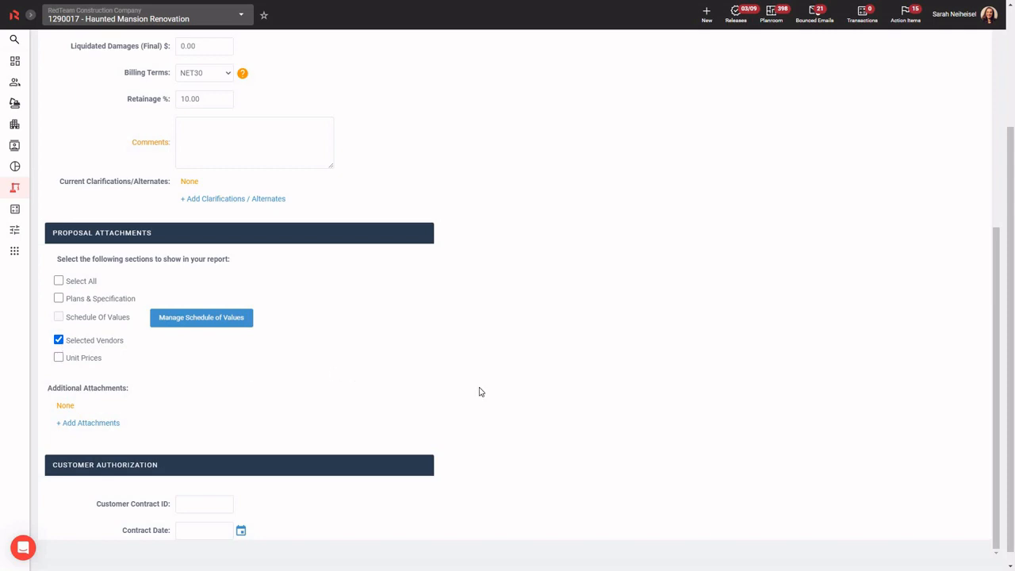
{"action": "scroll", "coordinate": [590, 338], "scroll_direction": "up", "scroll_amount": 2}
{"action": "scroll", "coordinate": [589, 339], "scroll_direction": "up", "scroll_amount": 8}
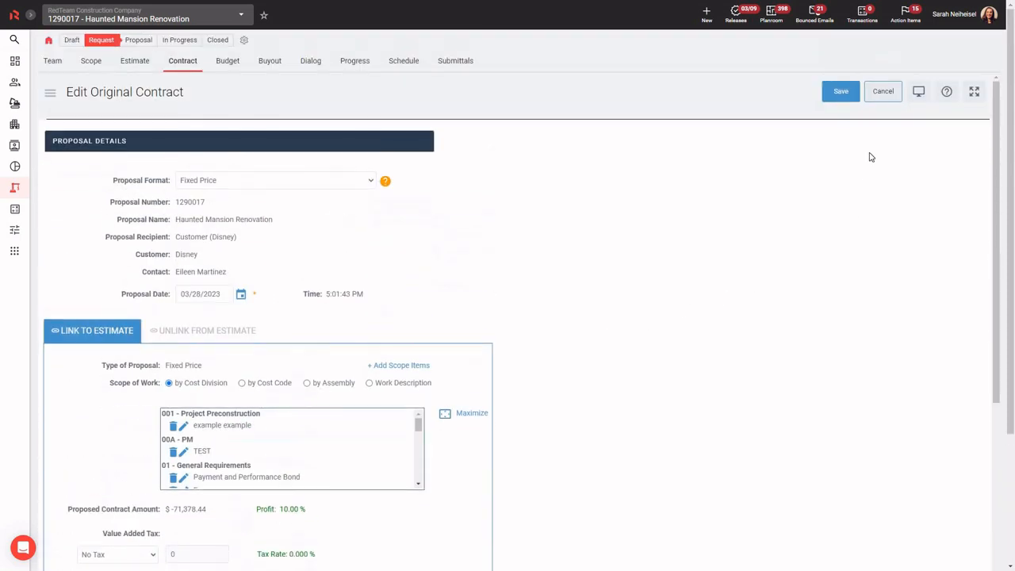
{"action": "left_click", "coordinate": [883, 92]}
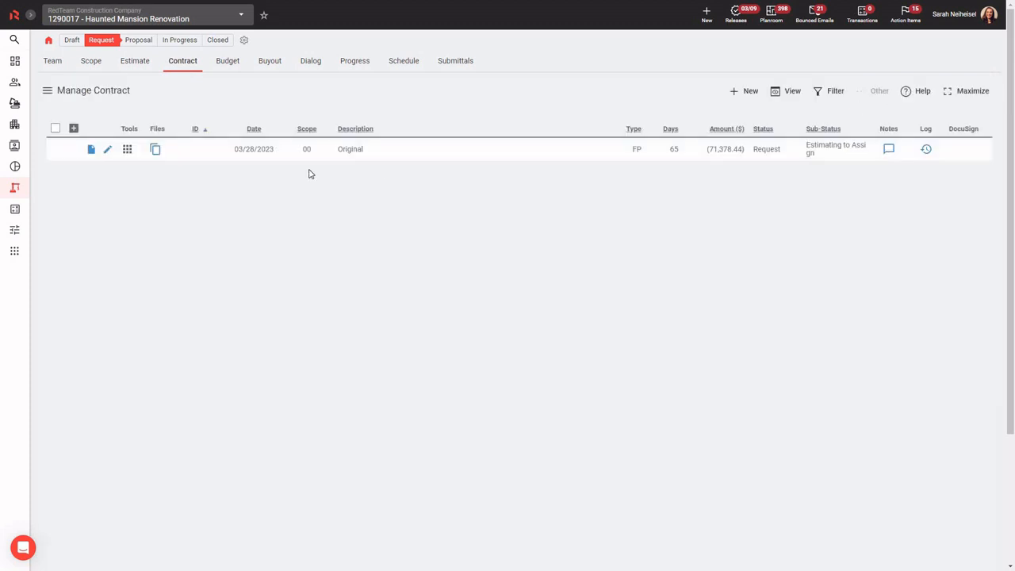
- Open the Original contract's proposal document and read through its scope of work and acceptance section
{"action": "left_click", "coordinate": [92, 151]}
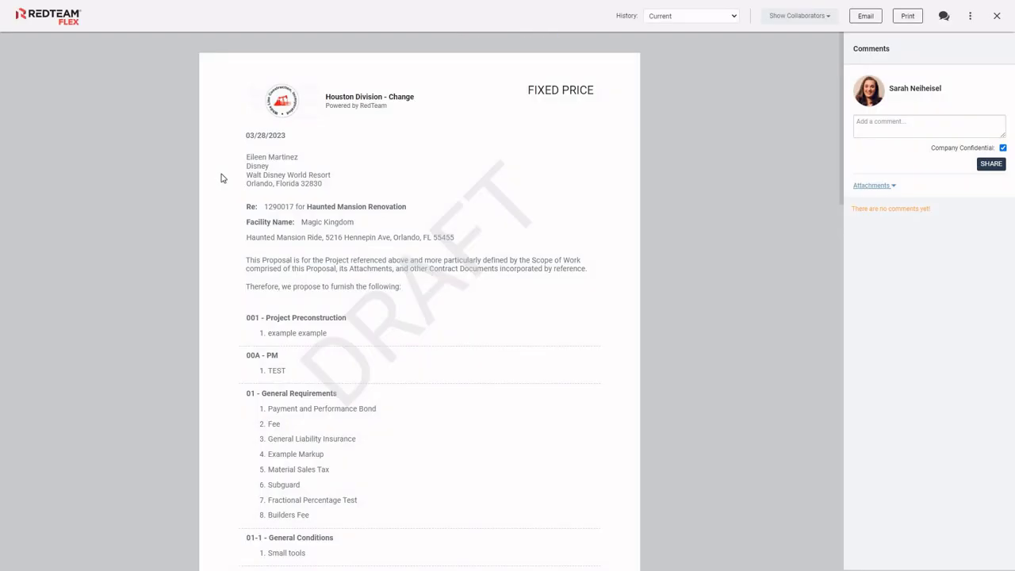
{"action": "scroll", "coordinate": [494, 311], "scroll_direction": "down", "scroll_amount": 10}
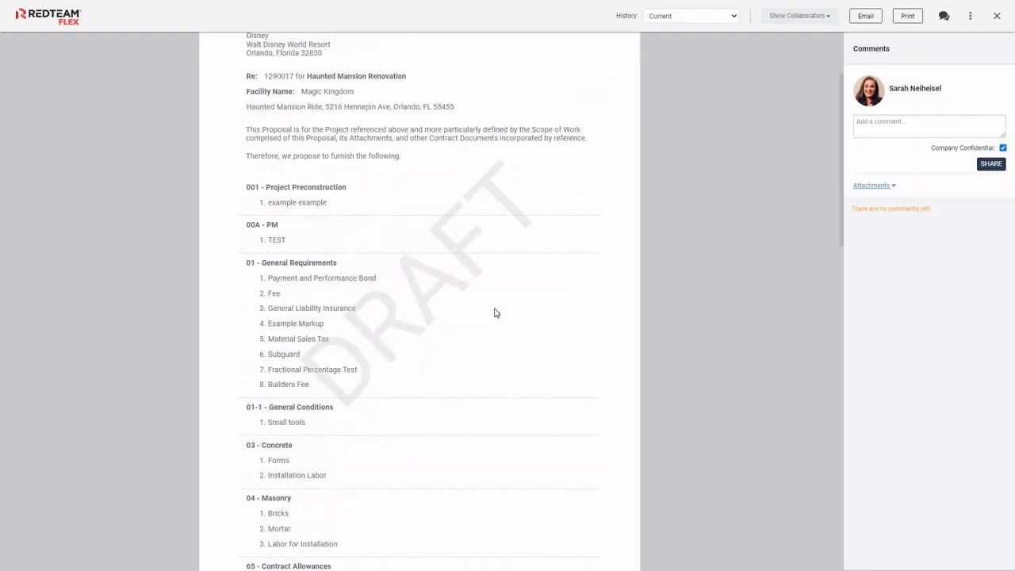
{"action": "scroll", "coordinate": [494, 312], "scroll_direction": "down", "scroll_amount": 5}
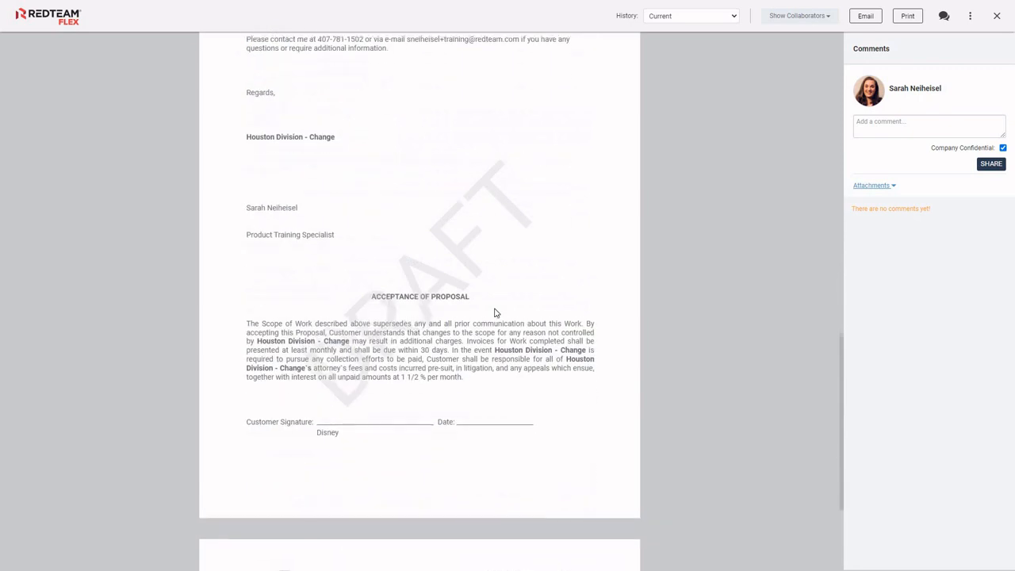